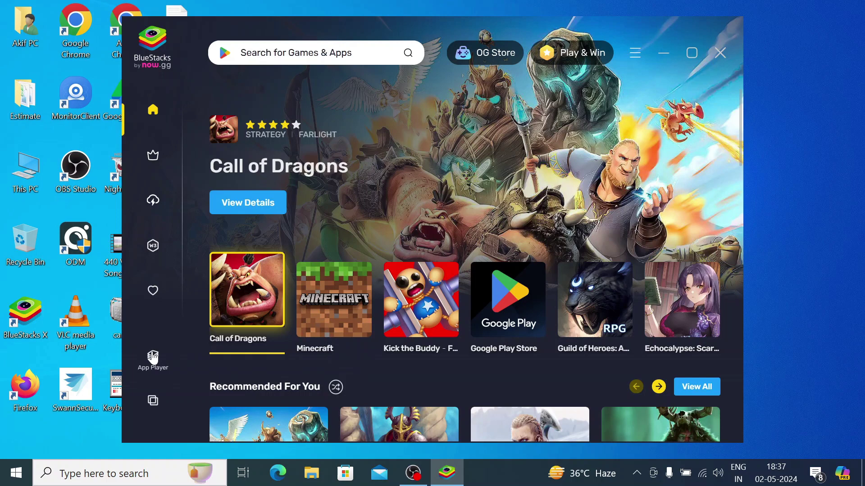
Launch the App Player and open the Play Store from the System apps folder.
{"action": "left_click", "coordinate": [153, 357]}
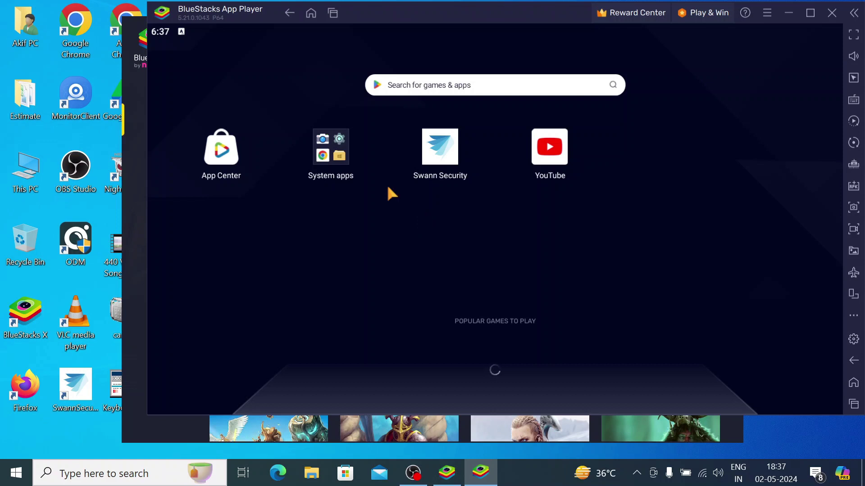
{"action": "left_click", "coordinate": [339, 157]}
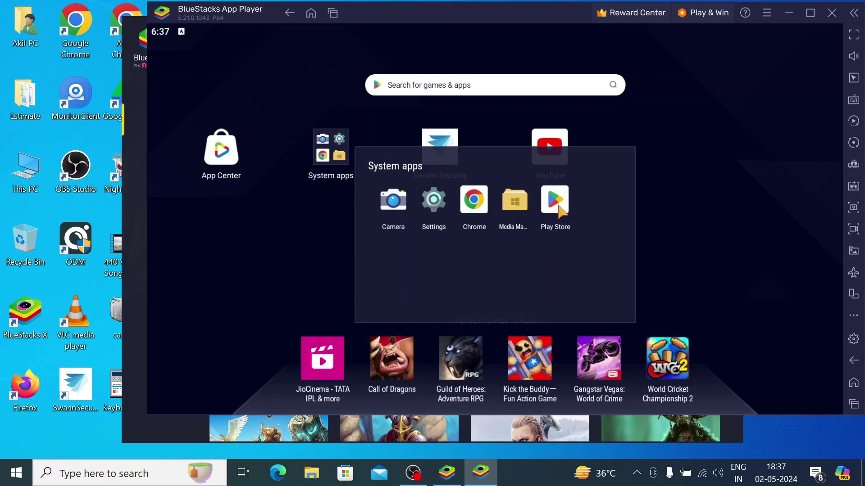
{"action": "left_click", "coordinate": [558, 207]}
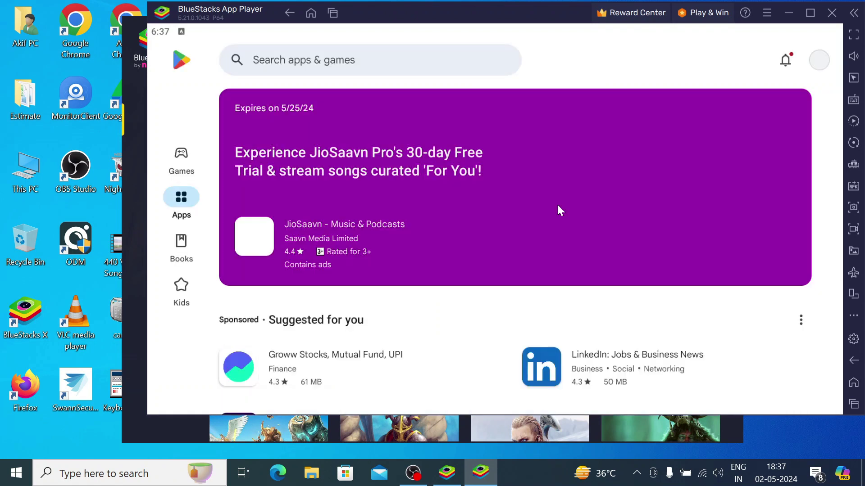
Search for eagleeyes(lite) and install the EagleEyes(Lite) app by AVTECH.
{"action": "left_click", "coordinate": [303, 64]}
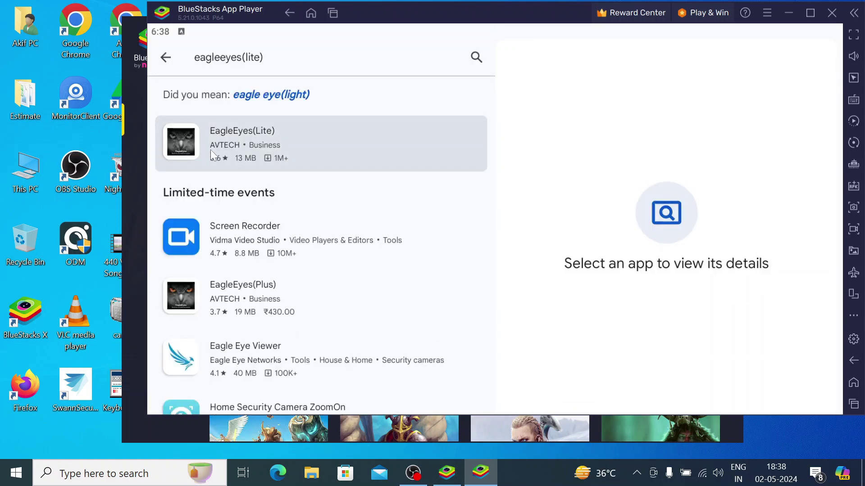
{"action": "left_click", "coordinate": [263, 147]}
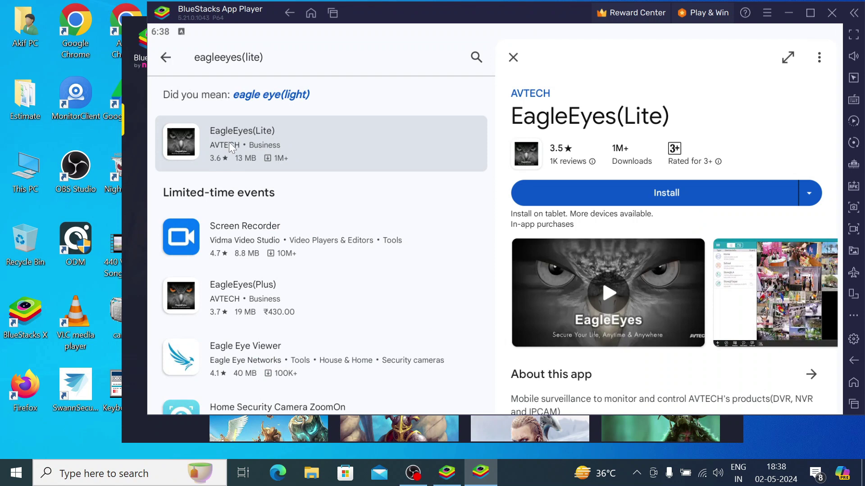
{"action": "left_click", "coordinate": [247, 139]}
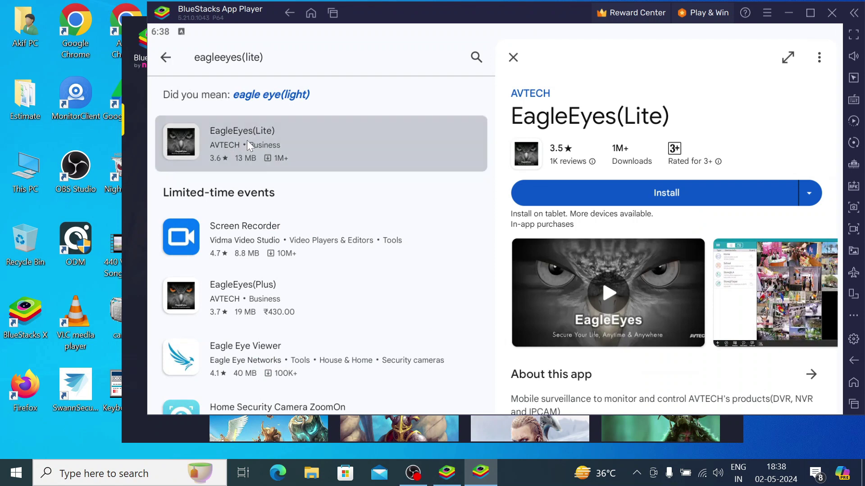
{"action": "left_click", "coordinate": [613, 194]}
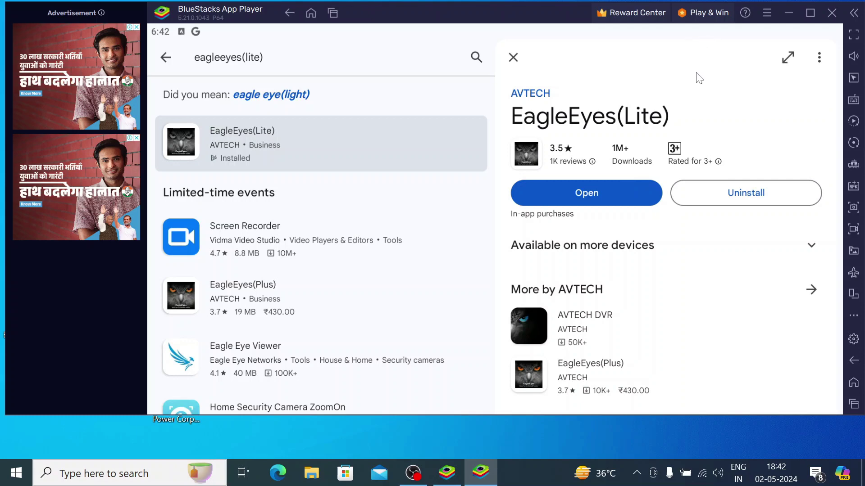
Restore BlueStacks, launch EagleEyes(Lite) and allow it to make and manage phone calls.
{"action": "left_click", "coordinate": [784, 22]}
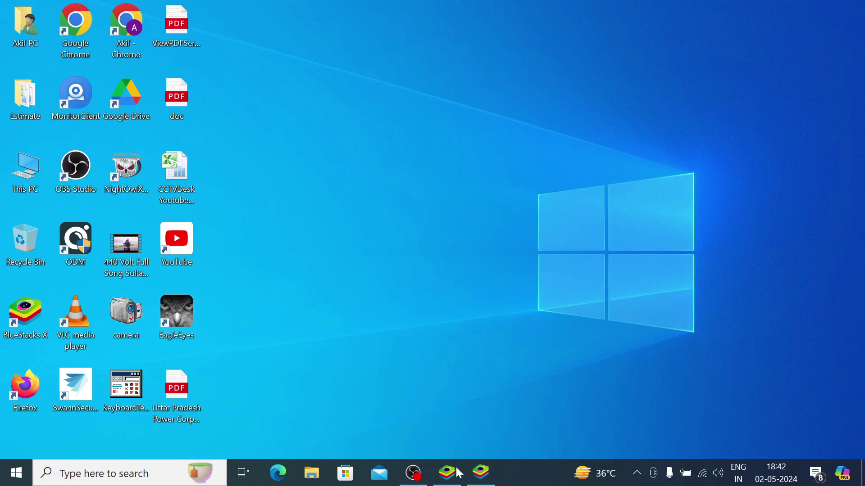
{"action": "left_click", "coordinate": [481, 473]}
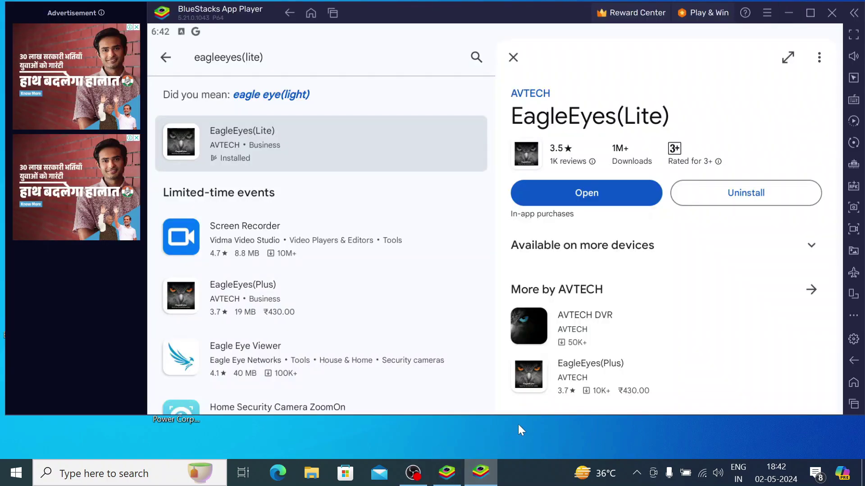
{"action": "left_click", "coordinate": [590, 199]}
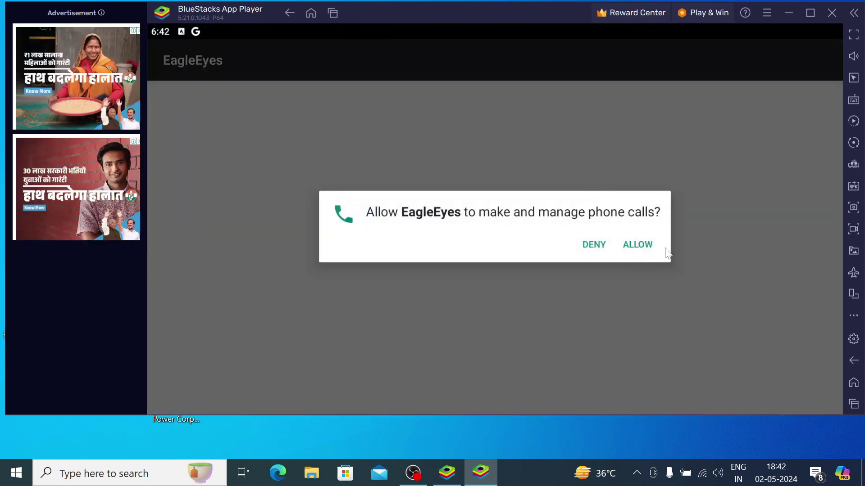
{"action": "left_click", "coordinate": [637, 245]}
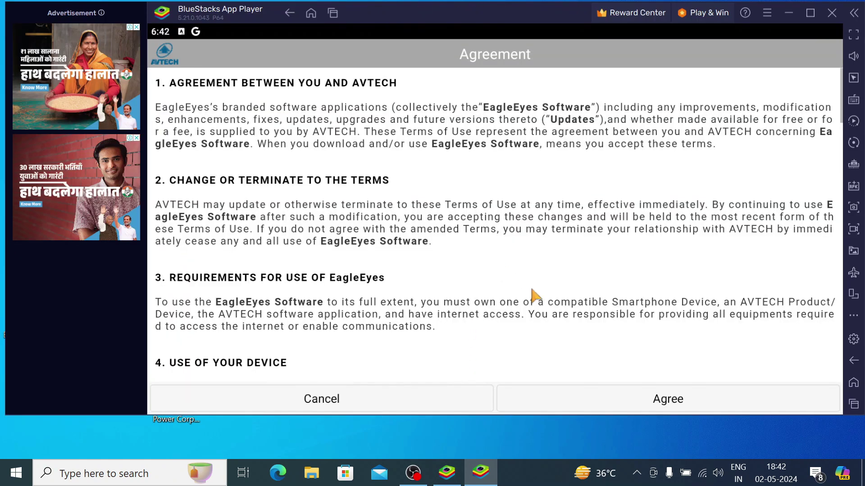
Read through the AVTECH terms agreement and accept it.
{"action": "scroll", "coordinate": [535, 295], "scroll_direction": "down", "scroll_amount": 5}
{"action": "scroll", "coordinate": [535, 295], "scroll_direction": "down", "scroll_amount": 5}
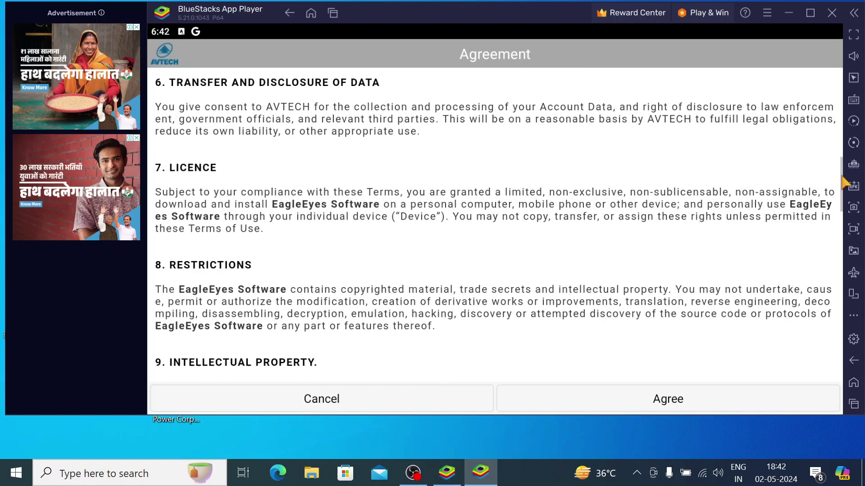
{"action": "scroll", "coordinate": [531, 293], "scroll_direction": "up", "scroll_amount": 2}
{"action": "scroll", "coordinate": [806, 272], "scroll_direction": "down", "scroll_amount": 5}
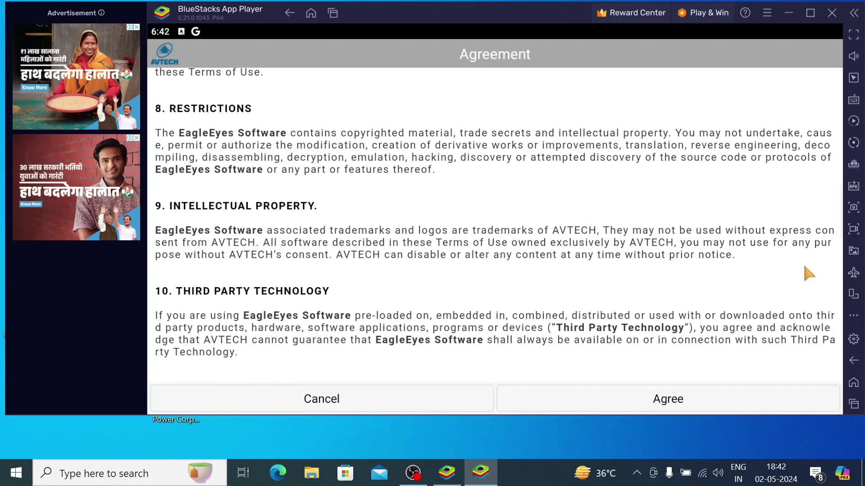
{"action": "scroll", "coordinate": [806, 272], "scroll_direction": "down", "scroll_amount": 3}
{"action": "scroll", "coordinate": [806, 273], "scroll_direction": "down", "scroll_amount": 10}
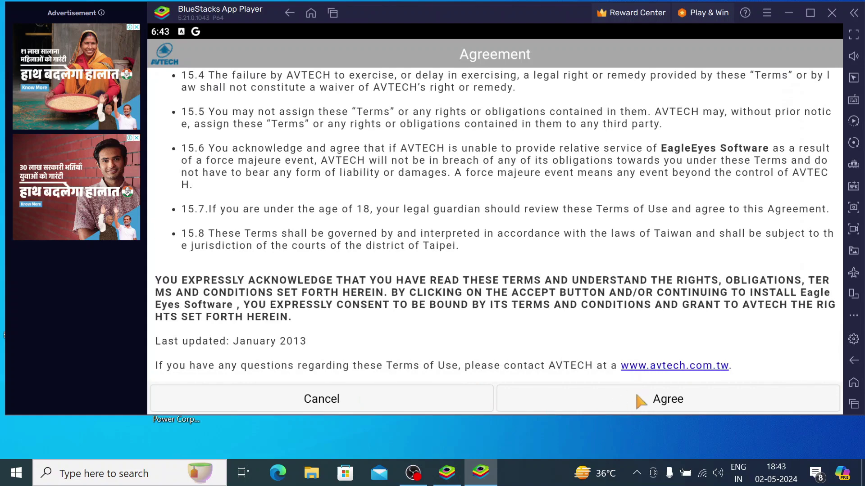
{"action": "left_click", "coordinate": [640, 398]}
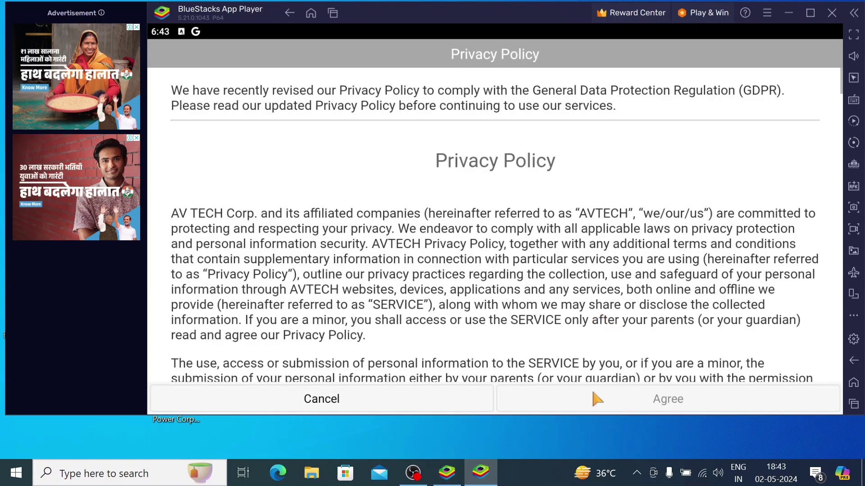
Scroll through the Privacy Policy, confirm having read it, and agree to it.
{"action": "scroll", "coordinate": [462, 314], "scroll_direction": "down", "scroll_amount": 15}
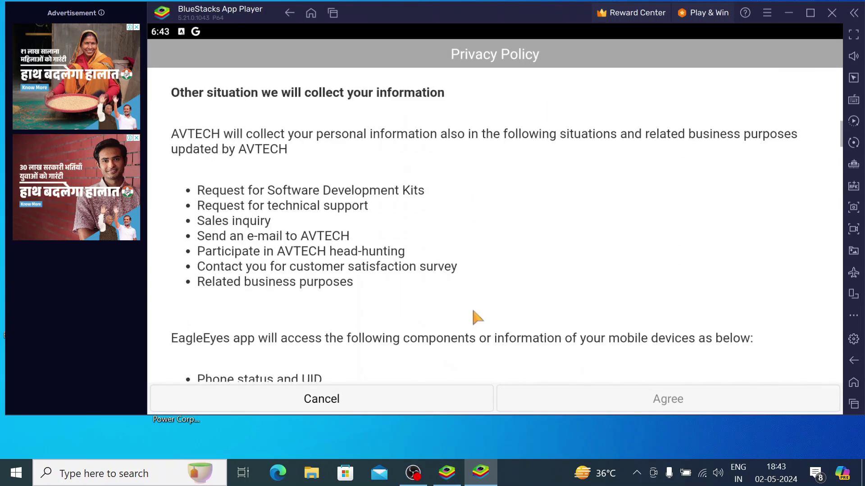
{"action": "scroll", "coordinate": [472, 310], "scroll_direction": "down", "scroll_amount": 15}
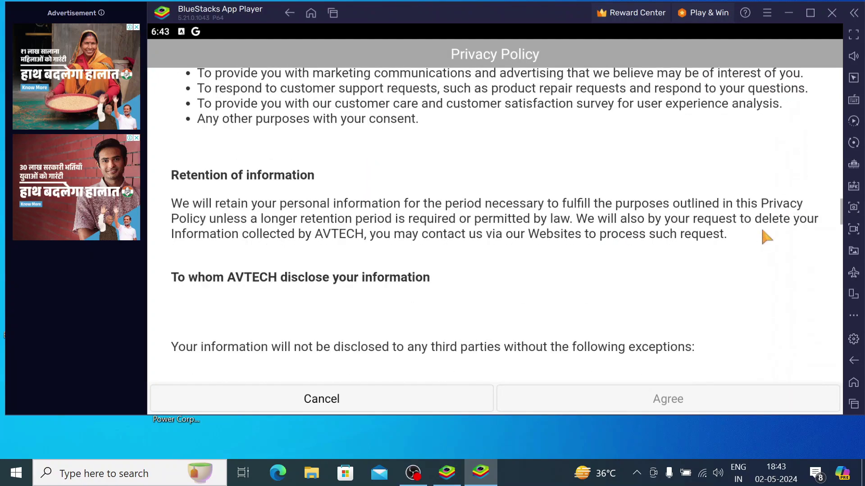
{"action": "scroll", "coordinate": [756, 236], "scroll_direction": "down", "scroll_amount": 15}
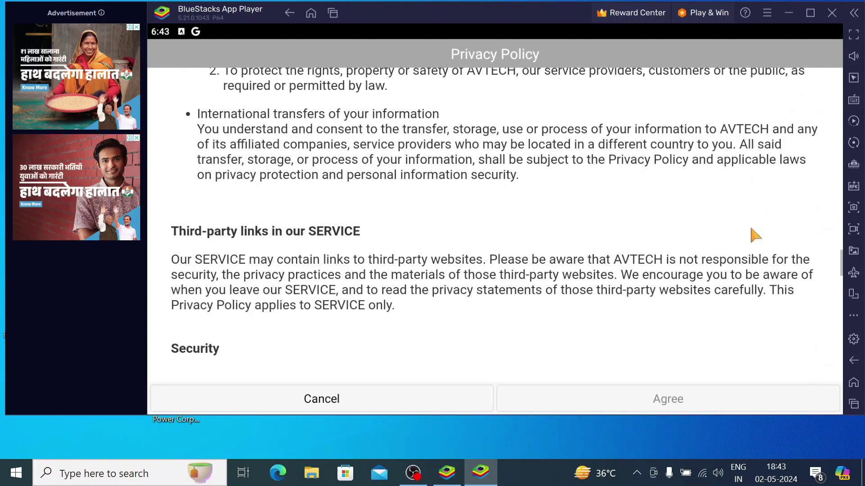
{"action": "scroll", "coordinate": [751, 233], "scroll_direction": "down", "scroll_amount": 15}
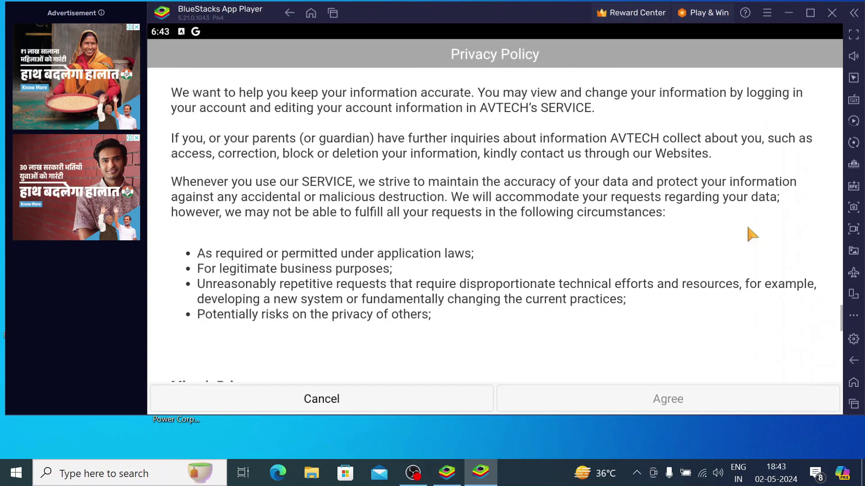
{"action": "scroll", "coordinate": [751, 233], "scroll_direction": "down", "scroll_amount": 10}
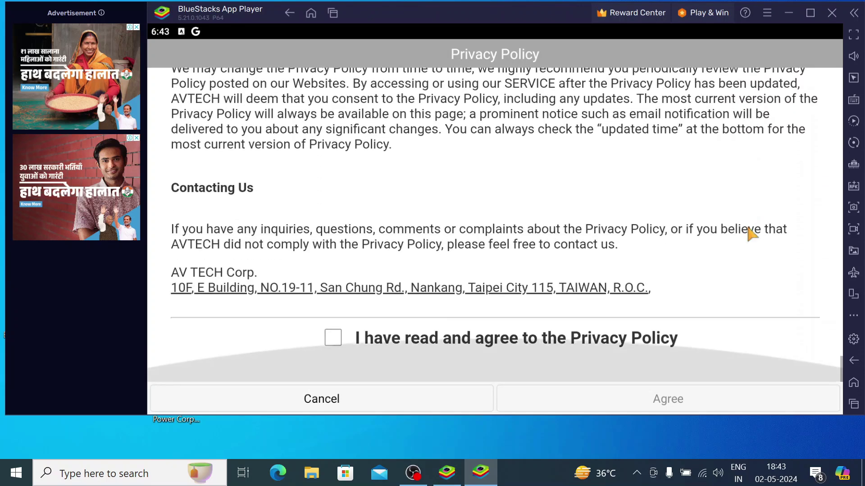
{"action": "left_click", "coordinate": [329, 338]}
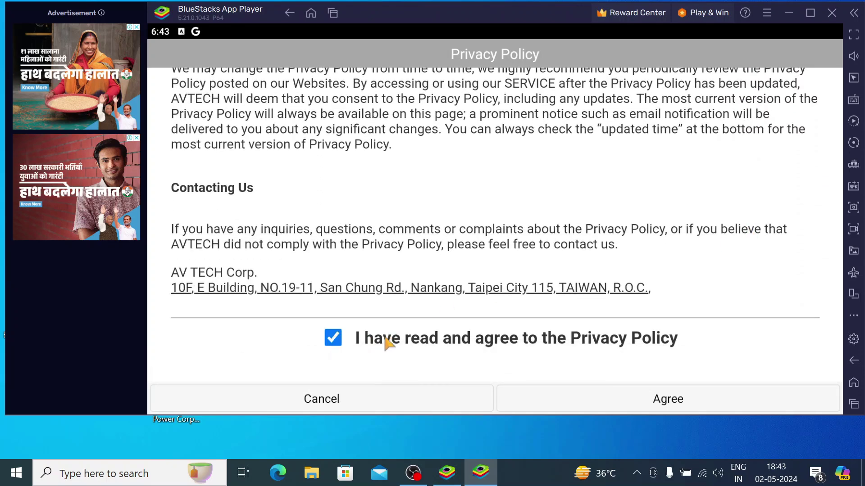
{"action": "left_click", "coordinate": [649, 408]}
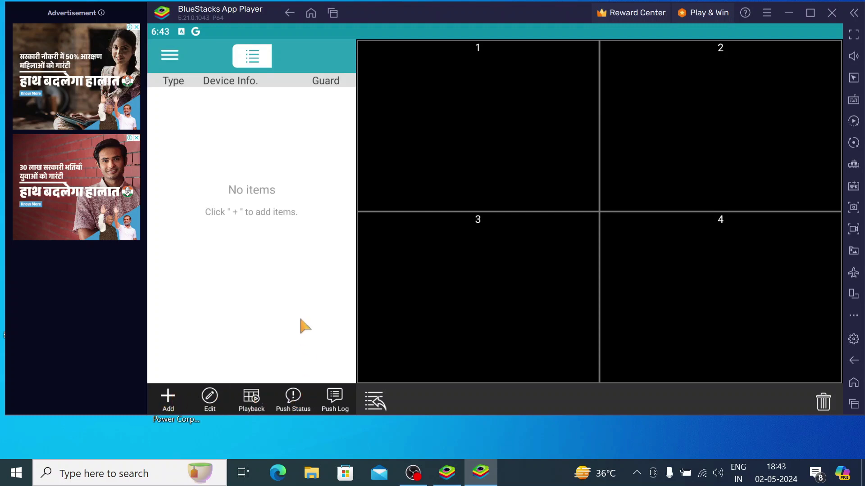
Look over the side menu, then start adding a device to show EaZy, QR Code and Manual.
{"action": "left_click", "coordinate": [170, 55]}
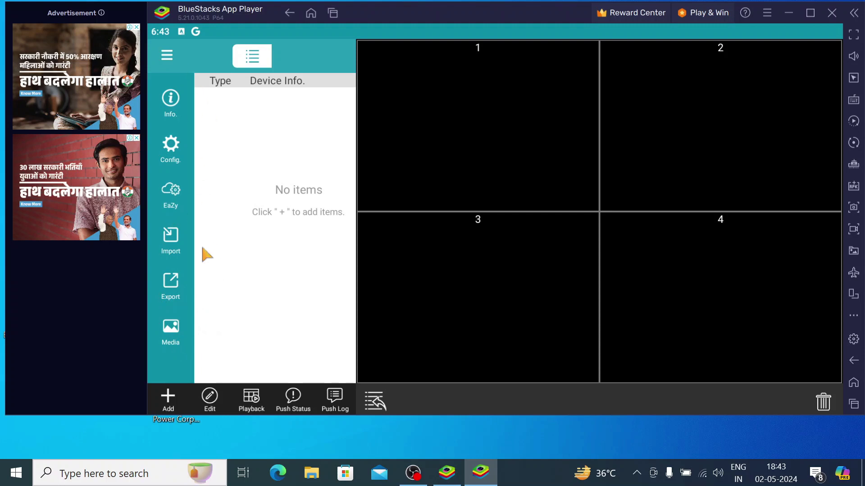
{"action": "left_click", "coordinate": [168, 400]}
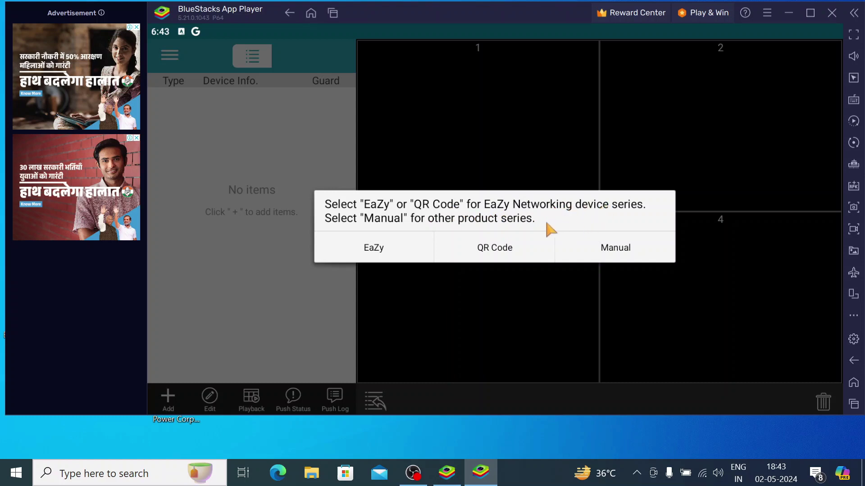
Try EaZy, then QR Code granting camera and photo/media access, then close the Manual form.
{"action": "left_click", "coordinate": [373, 254]}
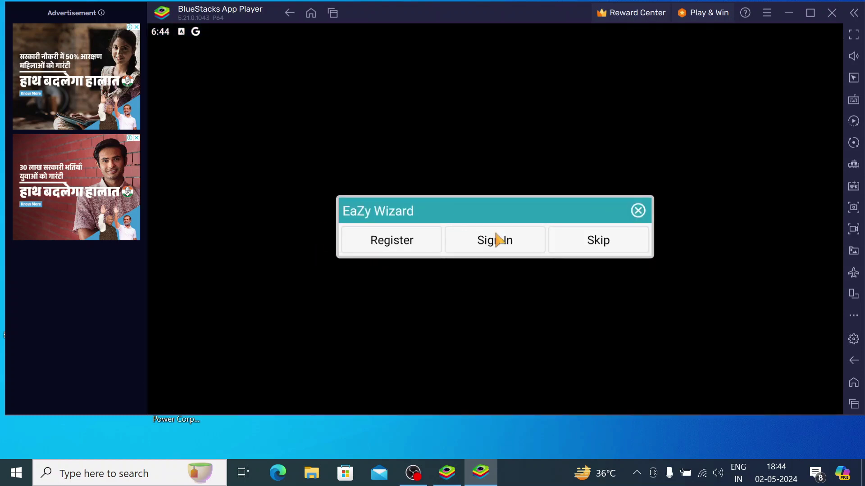
{"action": "left_click", "coordinate": [491, 242]}
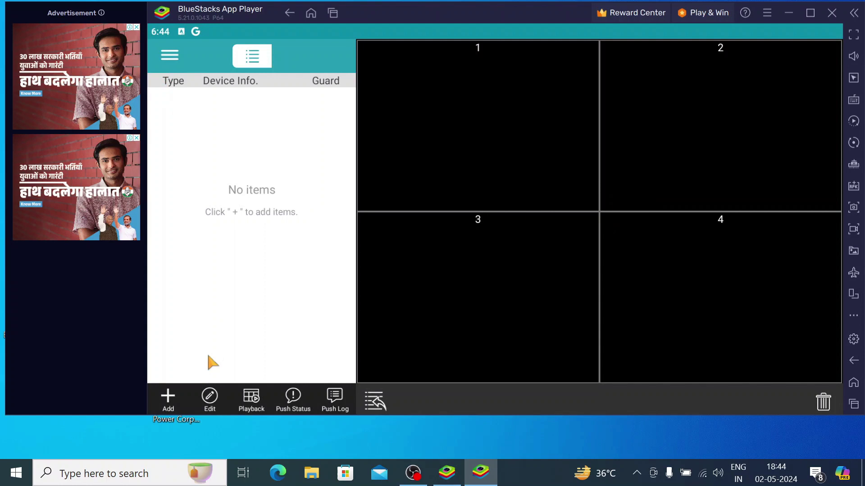
{"action": "left_click", "coordinate": [169, 401]}
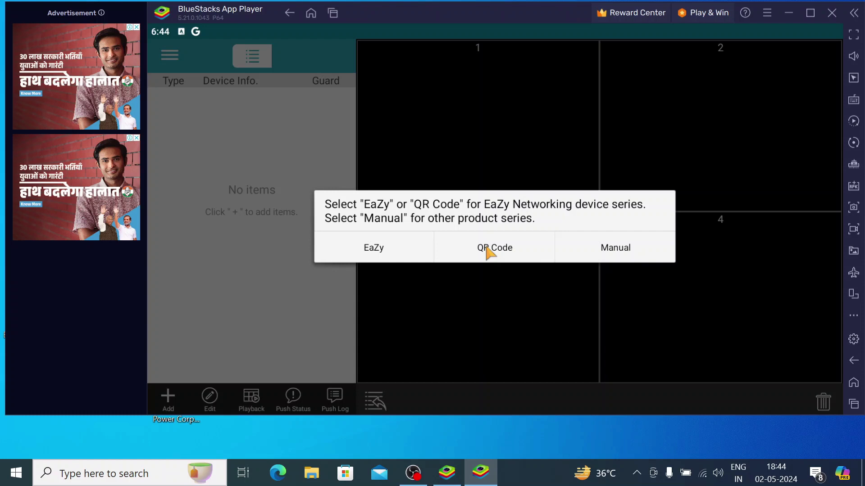
{"action": "left_click", "coordinate": [486, 247]}
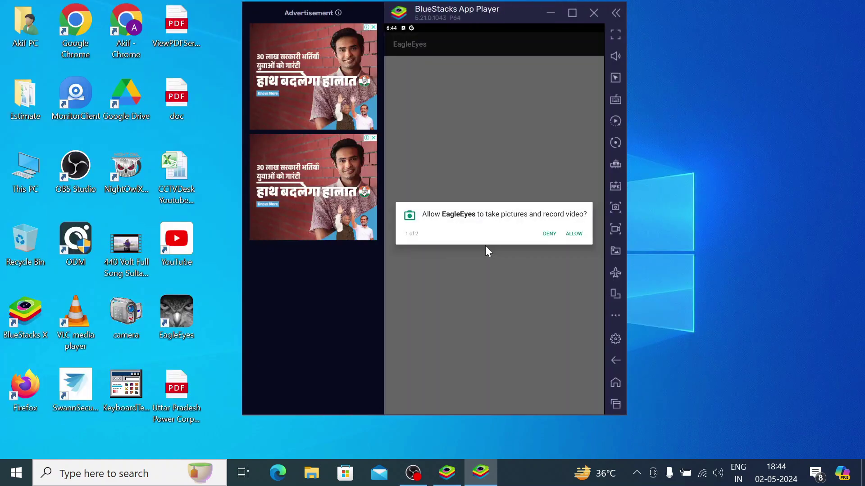
{"action": "left_click", "coordinate": [580, 235]}
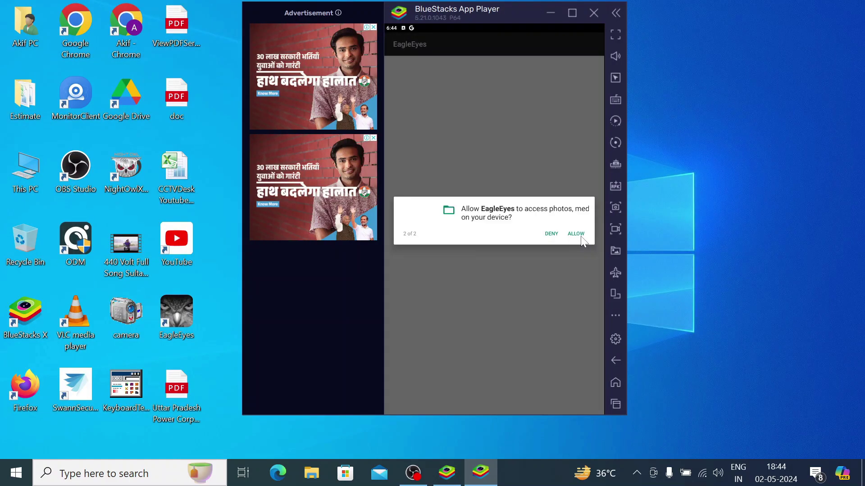
{"action": "left_click", "coordinate": [581, 236]}
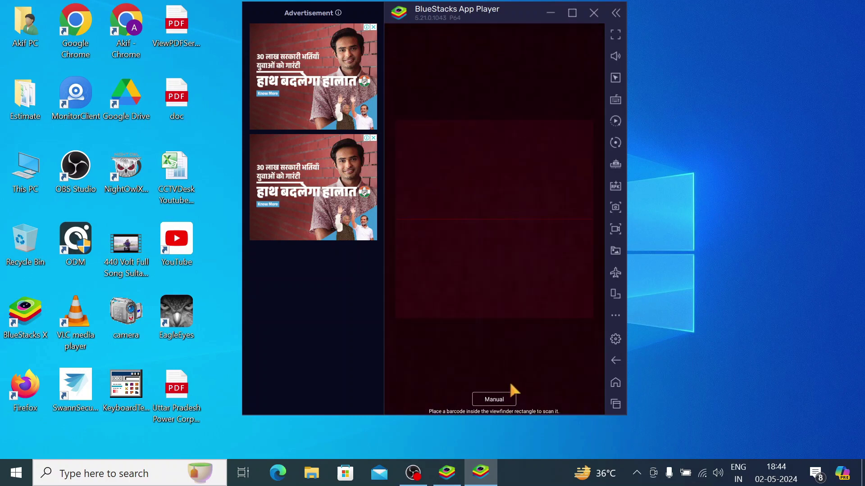
{"action": "left_click", "coordinate": [493, 399]}
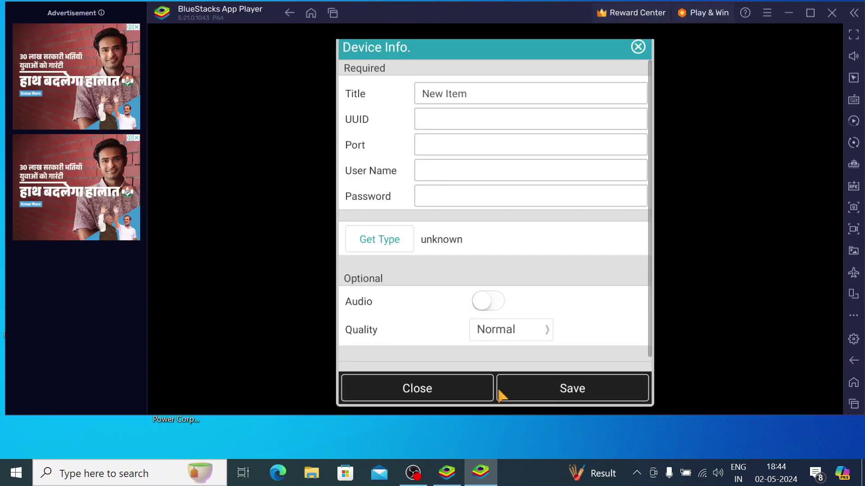
{"action": "left_click", "coordinate": [638, 46]}
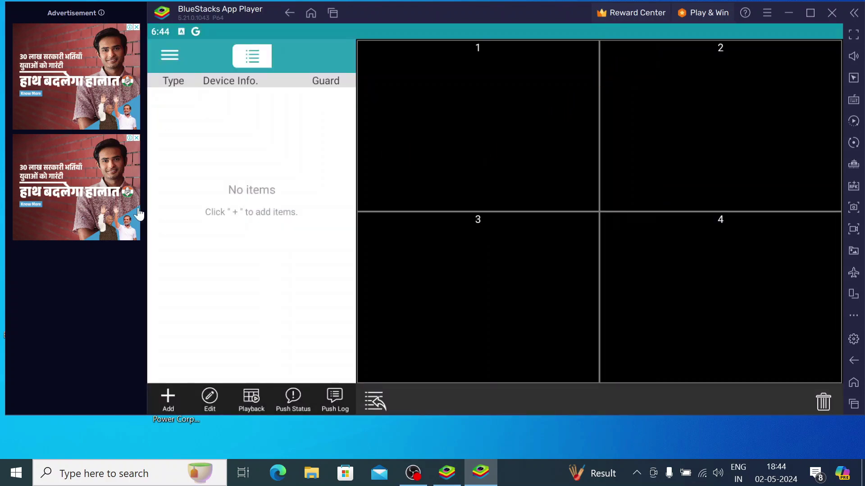
Open a manual Device Info form and title the device 'Test Device'.
{"action": "left_click", "coordinate": [174, 391]}
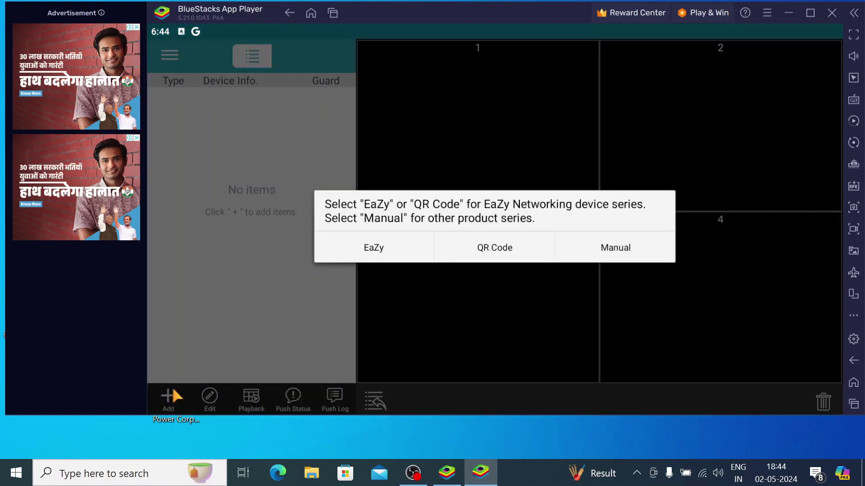
{"action": "left_click", "coordinate": [580, 251]}
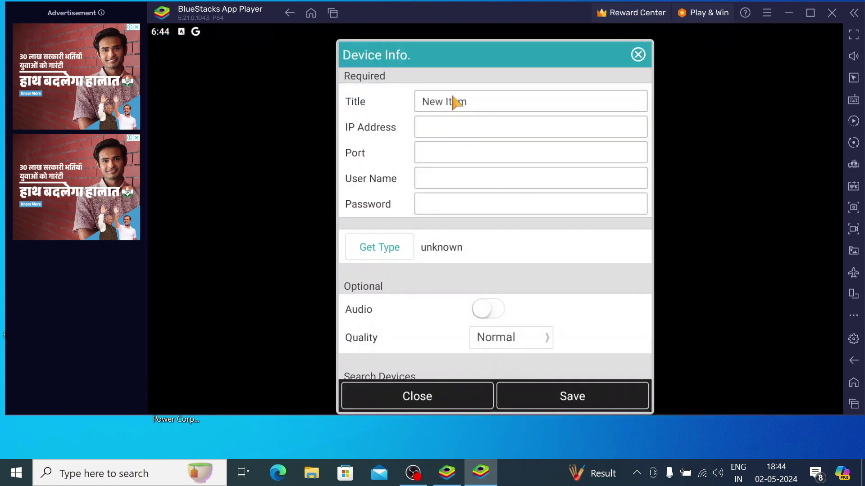
{"action": "left_click", "coordinate": [454, 103]}
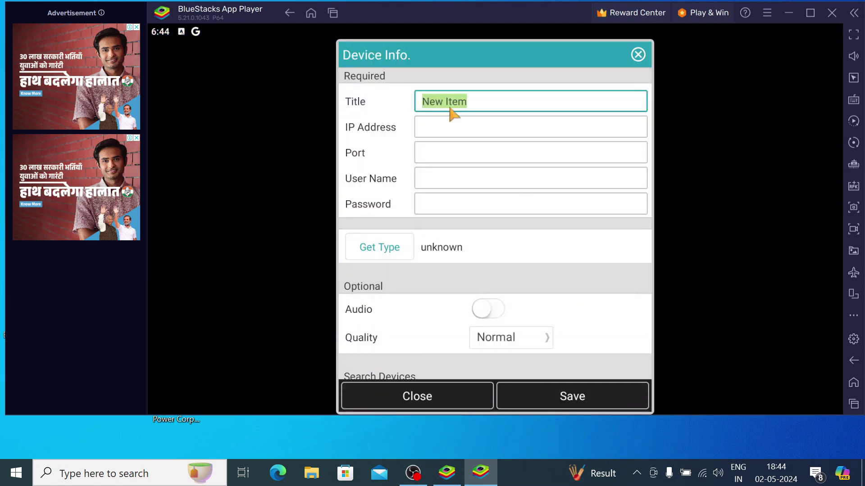
{"action": "type", "text": "Test "}
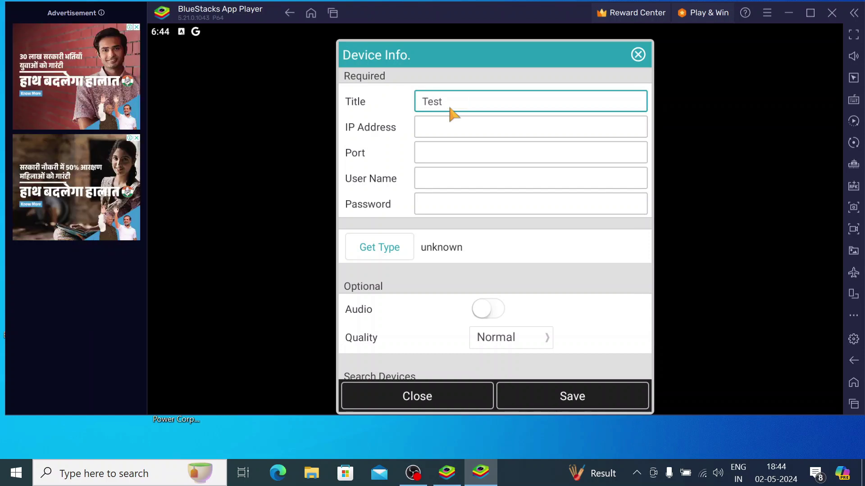
{"action": "type", "text": "Device"}
Enter IP address 192.168.1, port 6036, the user name and the password.
{"action": "left_click", "coordinate": [436, 131]}
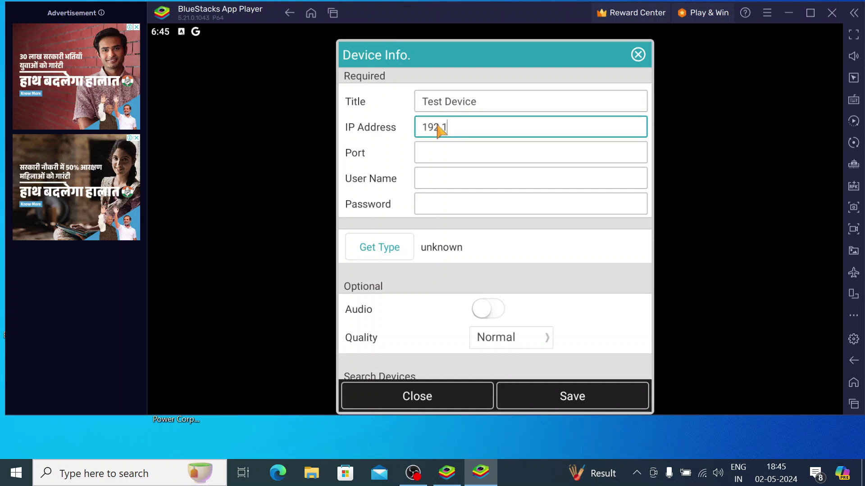
{"action": "type", "text": "192.168.1"}
{"action": "key", "text": "Tab"}
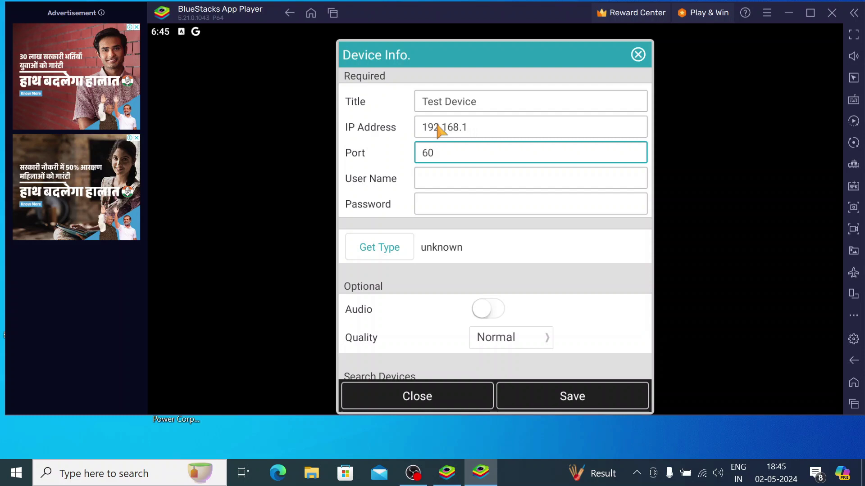
{"action": "type", "text": "36"}
{"action": "key", "text": "Tab"}
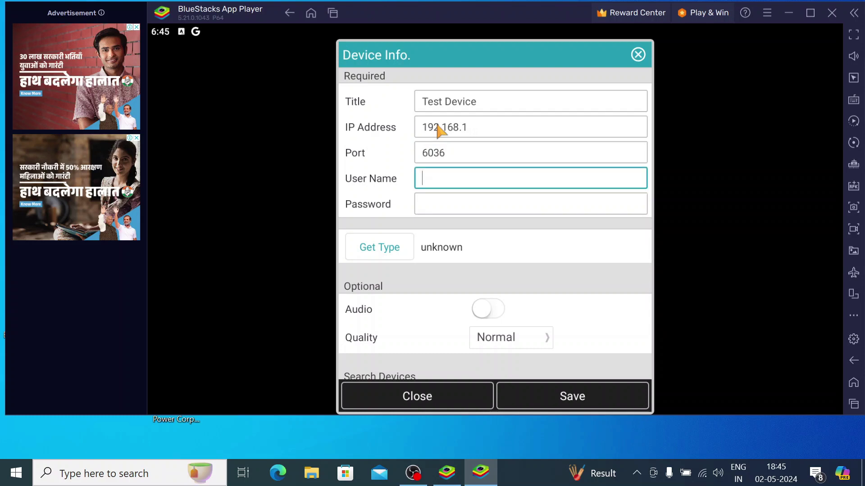
{"action": "type", "text": "admin"}
{"action": "key", "text": "Tab"}
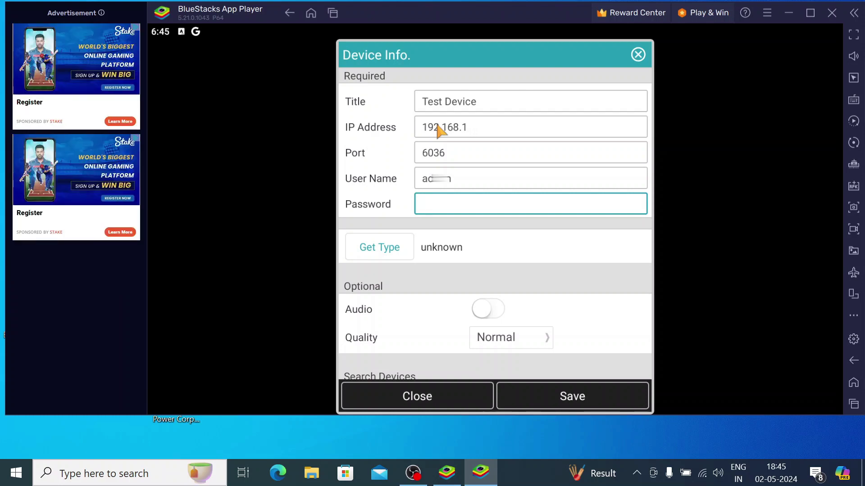
{"action": "type", "text": "•4"}
{"action": "scroll", "coordinate": [411, 311], "scroll_direction": "down", "scroll_amount": 3}
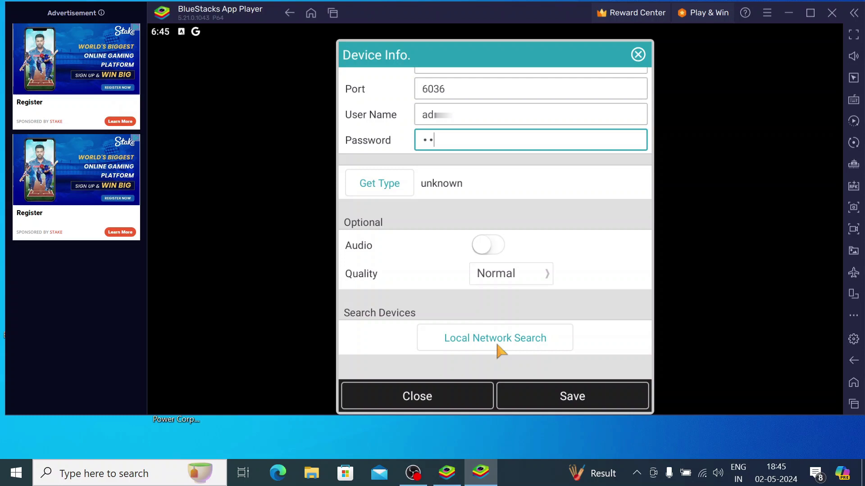
Save Test Device and start its live view in the first two panes.
{"action": "left_click", "coordinate": [546, 405]}
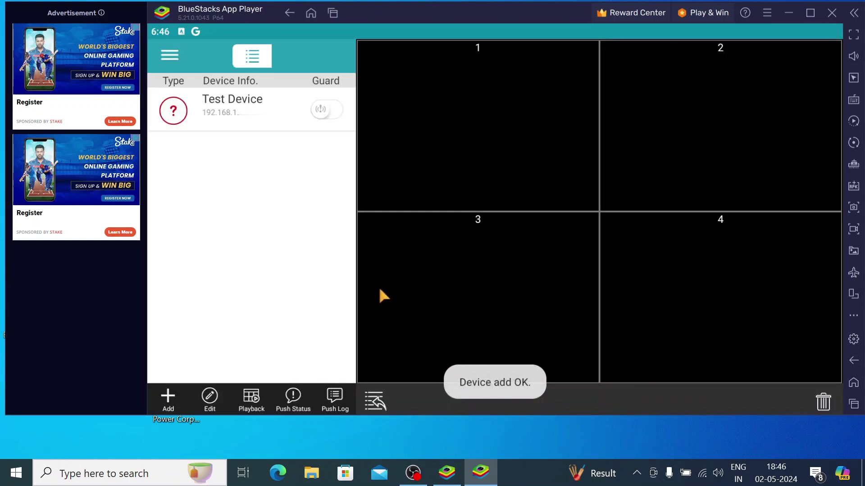
{"action": "left_click", "coordinate": [262, 109]}
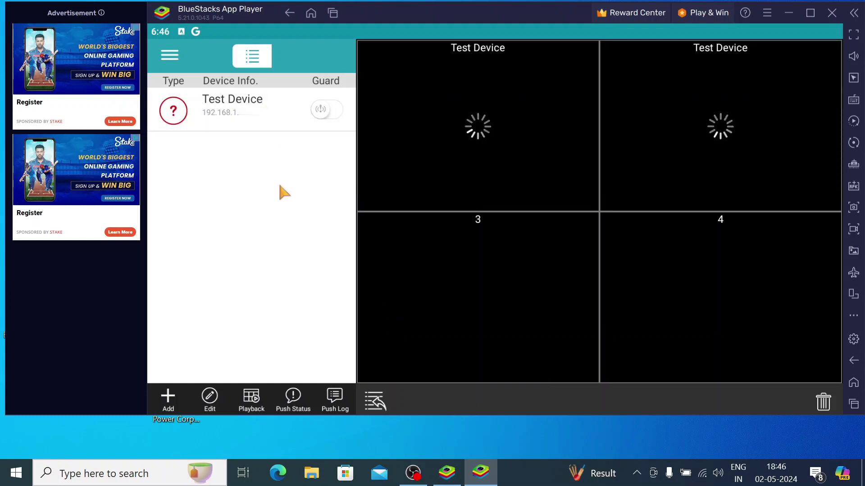